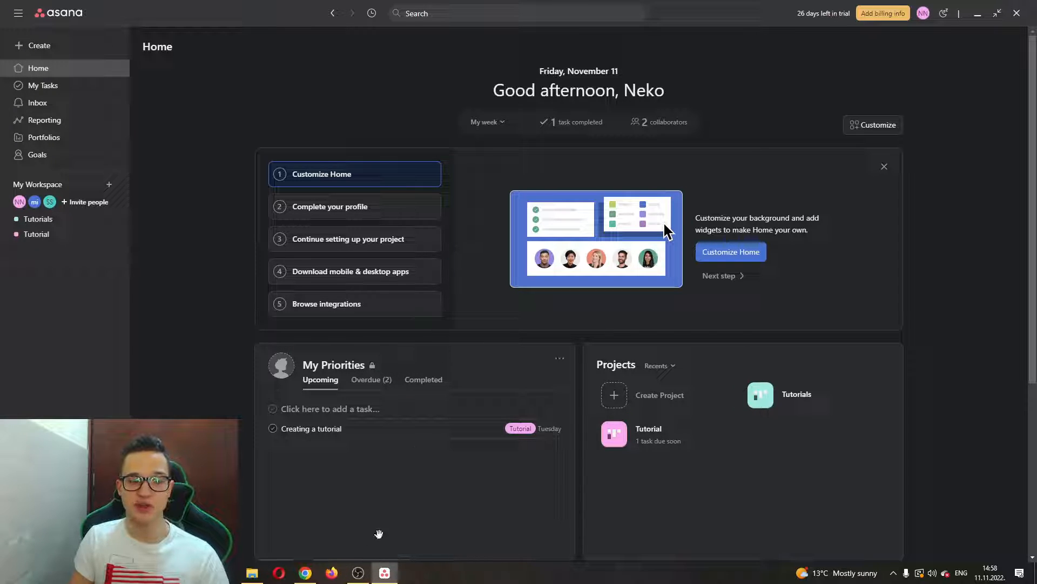
Switch from Asana to the Chrome window with Google search results for 'slack'.
{"action": "mouse_move", "coordinate": [308, 572]}
{"action": "left_click", "coordinate": [312, 519]}
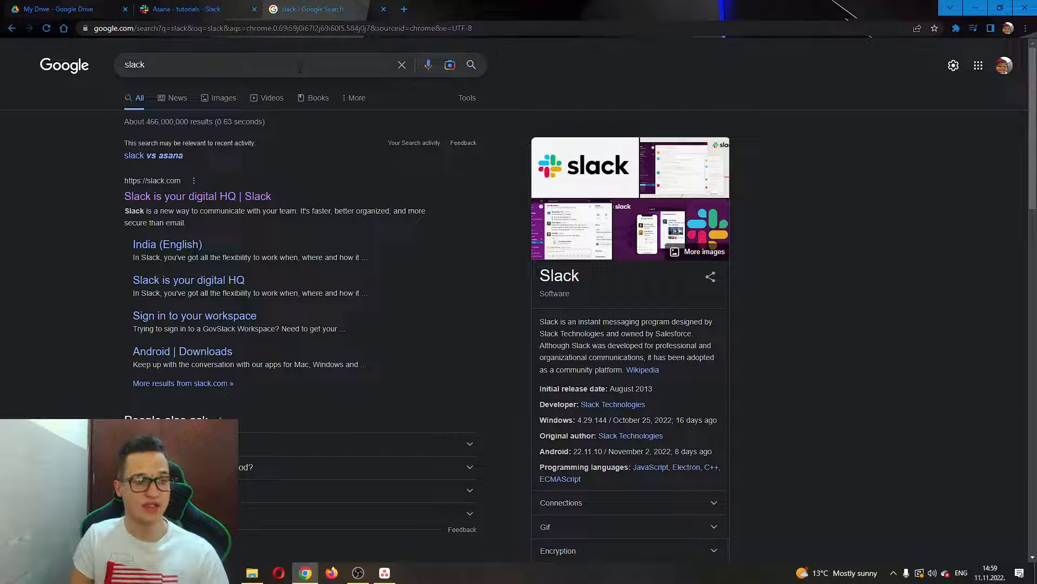
Open the 'Slack is your digital HQ | Slack' result to reach slack.com's Welcome back page.
{"action": "left_click", "coordinate": [188, 196]}
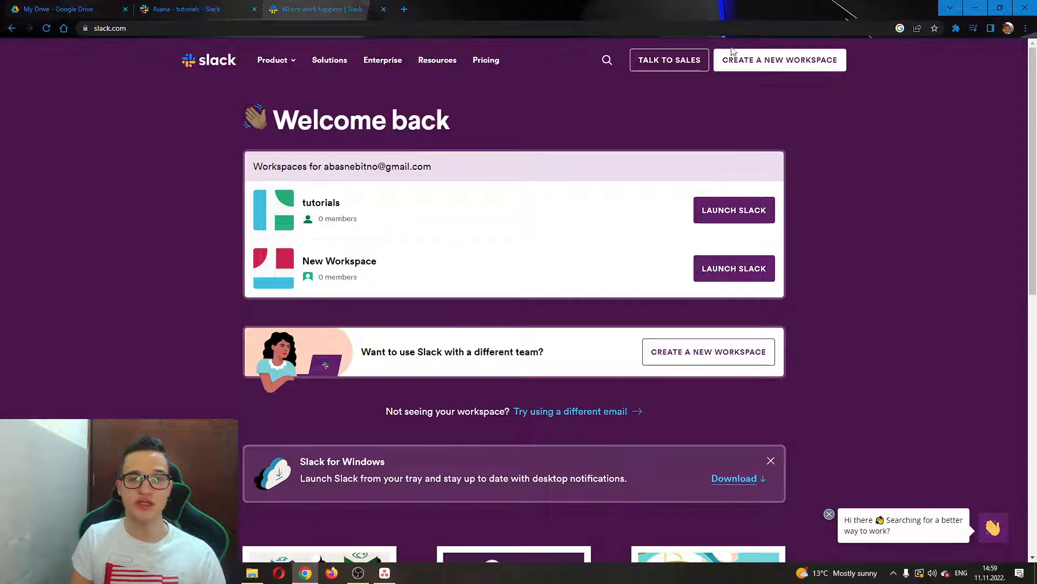
Go to the 'Create a New Workspace' page from the slack.com header.
{"action": "mouse_move", "coordinate": [277, 62]}
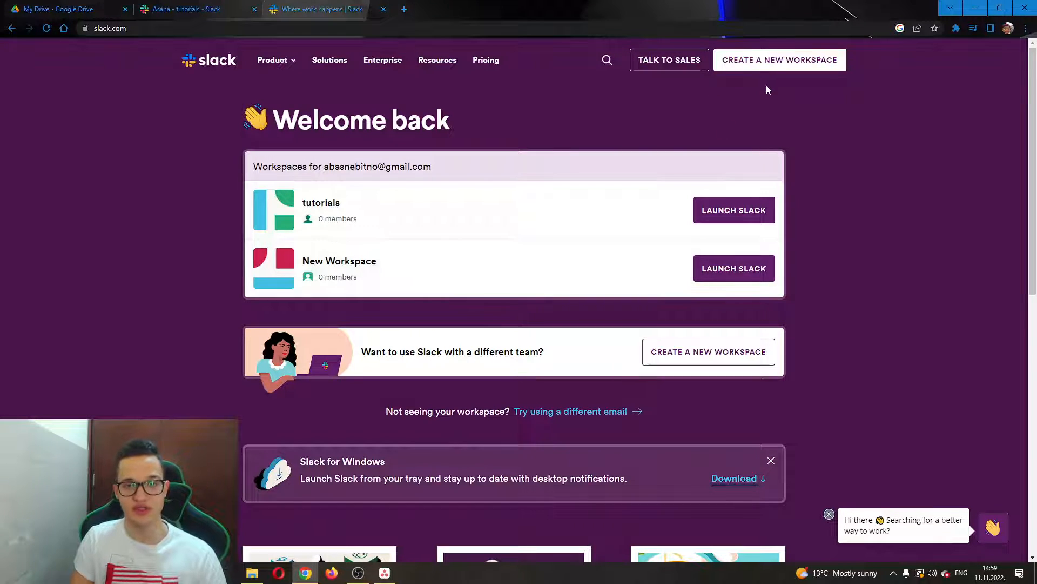
{"action": "left_click", "coordinate": [787, 65]}
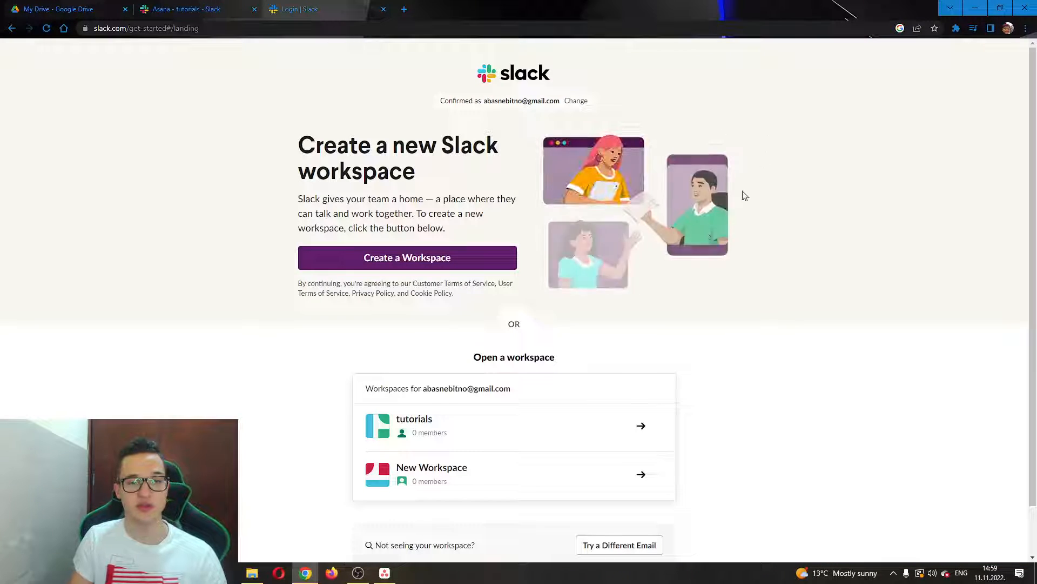
Name the new workspace Tutorials, skip inviting teammates, and enter Tutorials as the current project.
{"action": "left_click", "coordinate": [438, 261]}
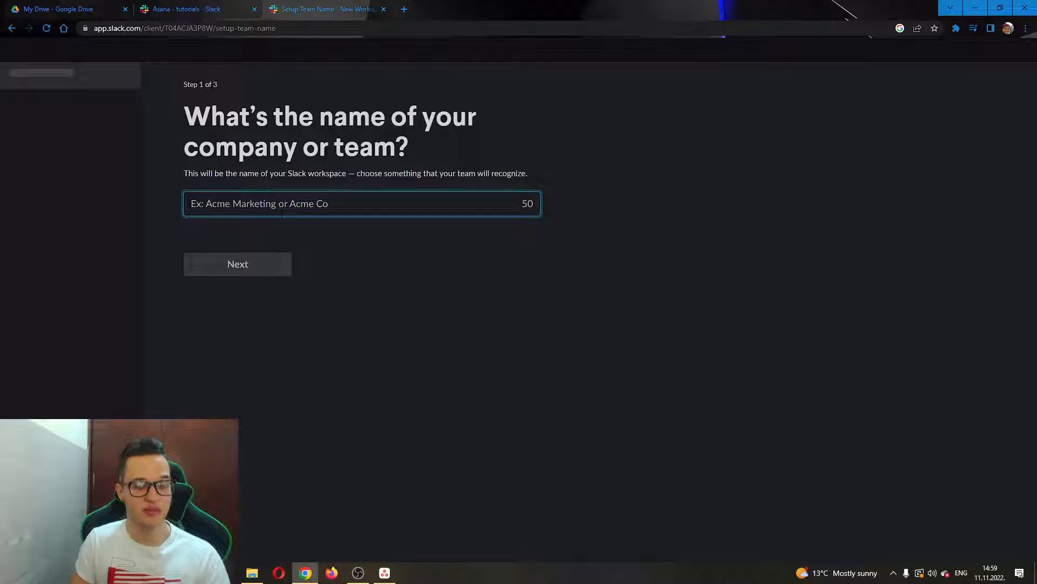
{"action": "type", "text": "Tutorials"}
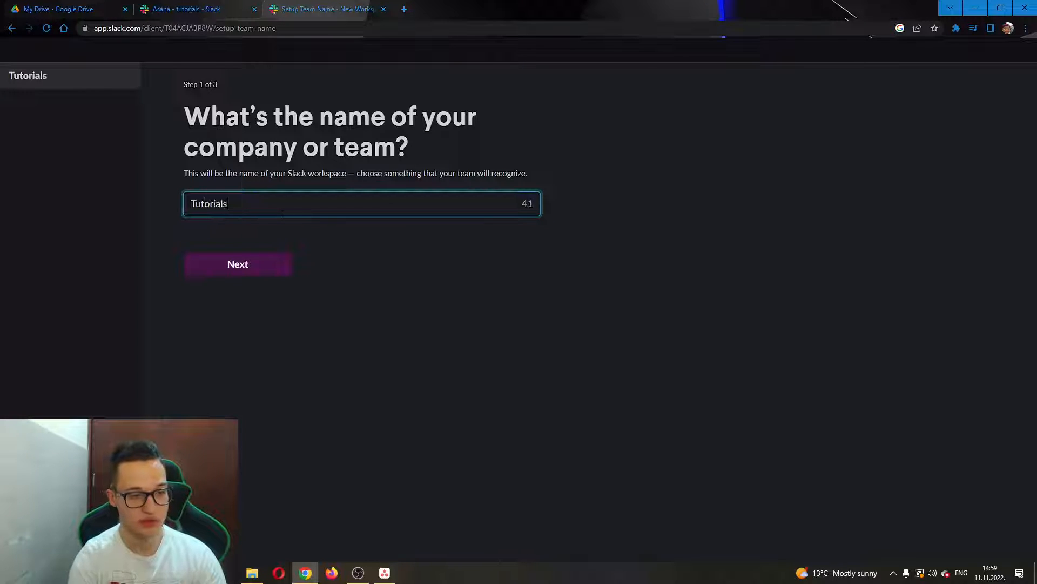
{"action": "left_click", "coordinate": [257, 265]}
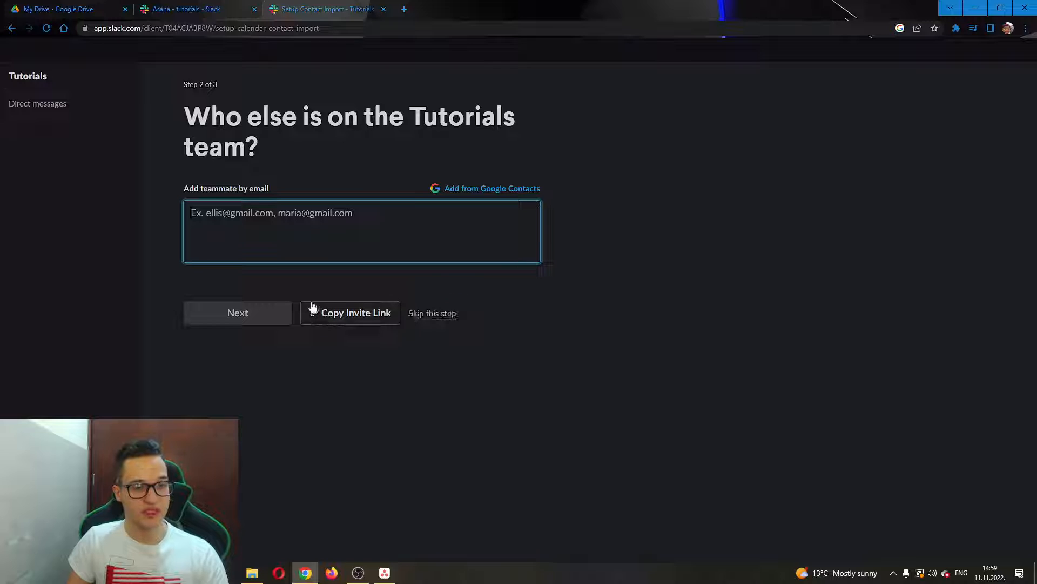
{"action": "left_click", "coordinate": [442, 317]}
{"action": "left_click", "coordinate": [626, 337]}
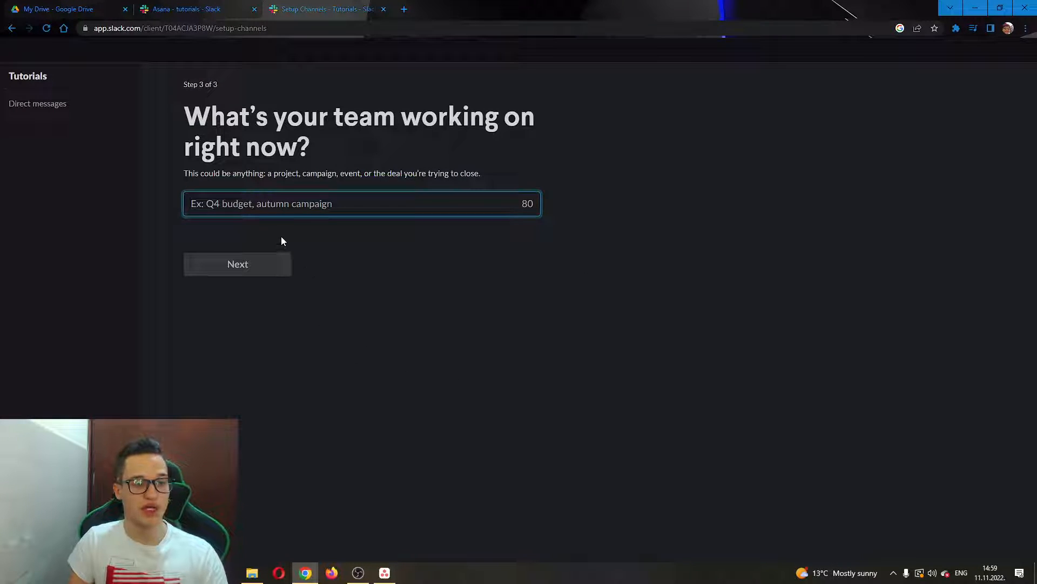
{"action": "type", "text": "Tutorials"}
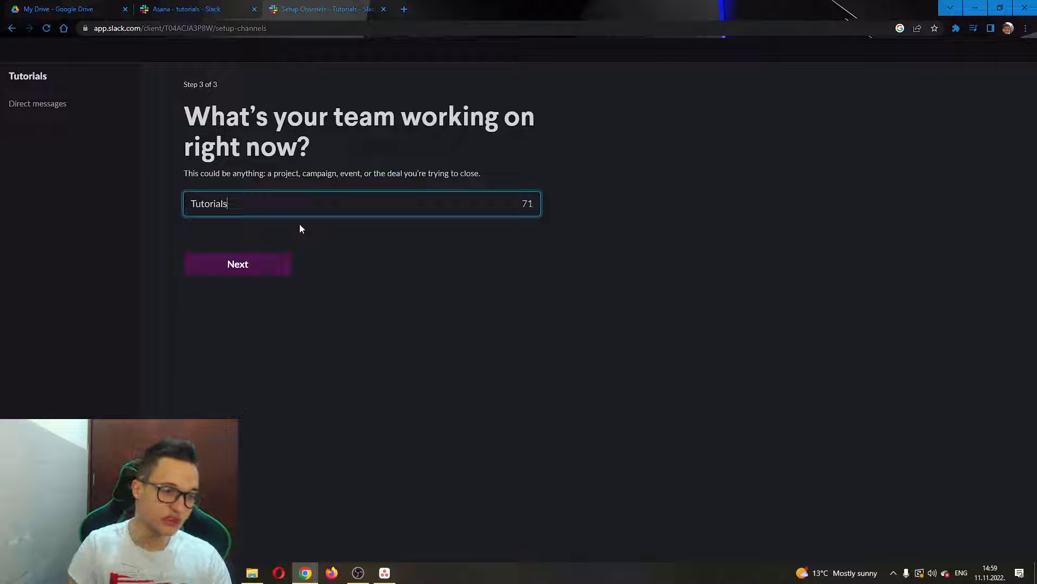
{"action": "left_click", "coordinate": [259, 275]}
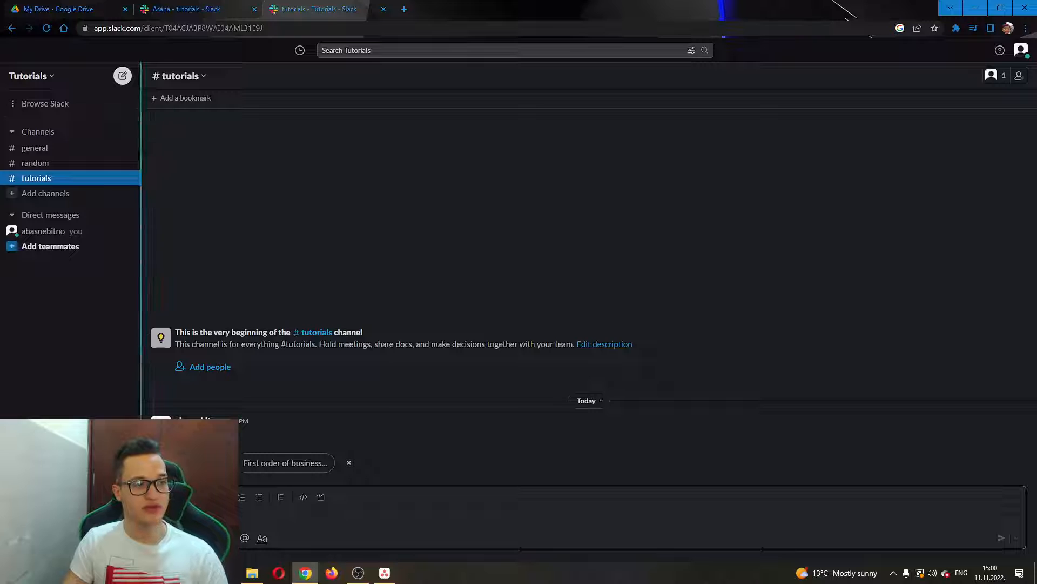
Browse to the workspace's Apps page and search for 'asana'.
{"action": "left_click", "coordinate": [15, 104]}
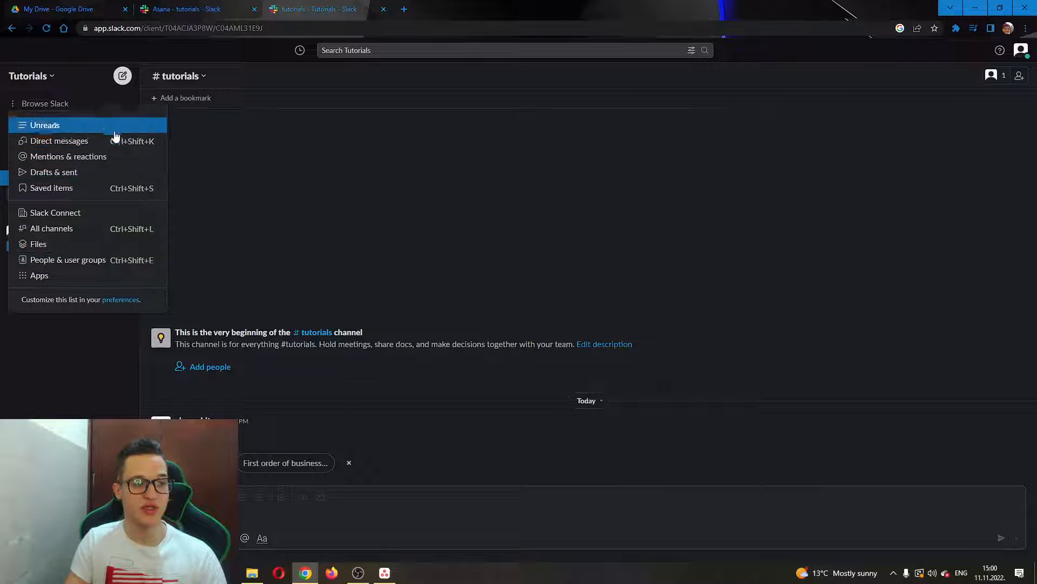
{"action": "left_click", "coordinate": [71, 281]}
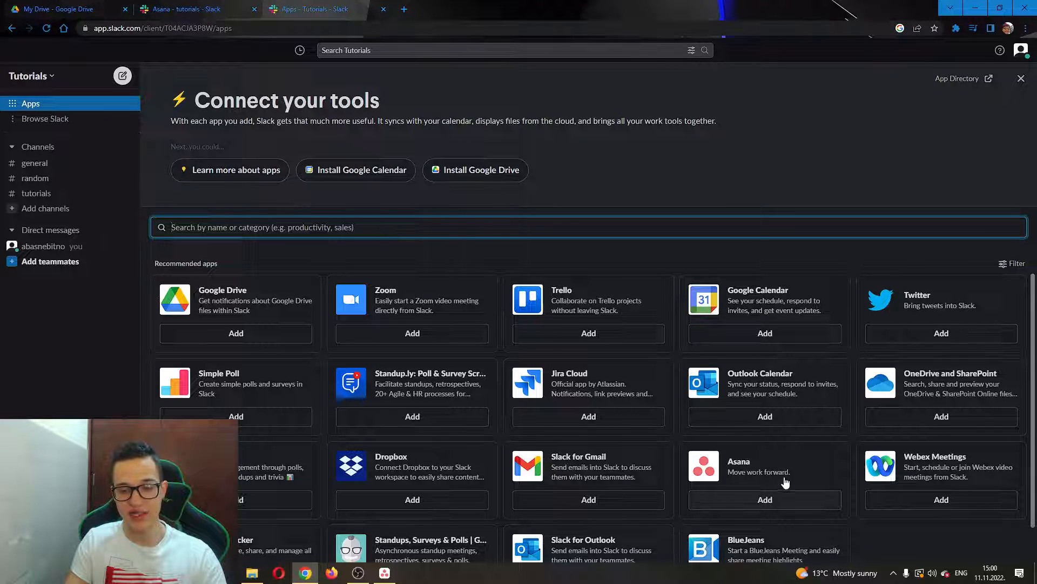
{"action": "type", "text": "asana"}
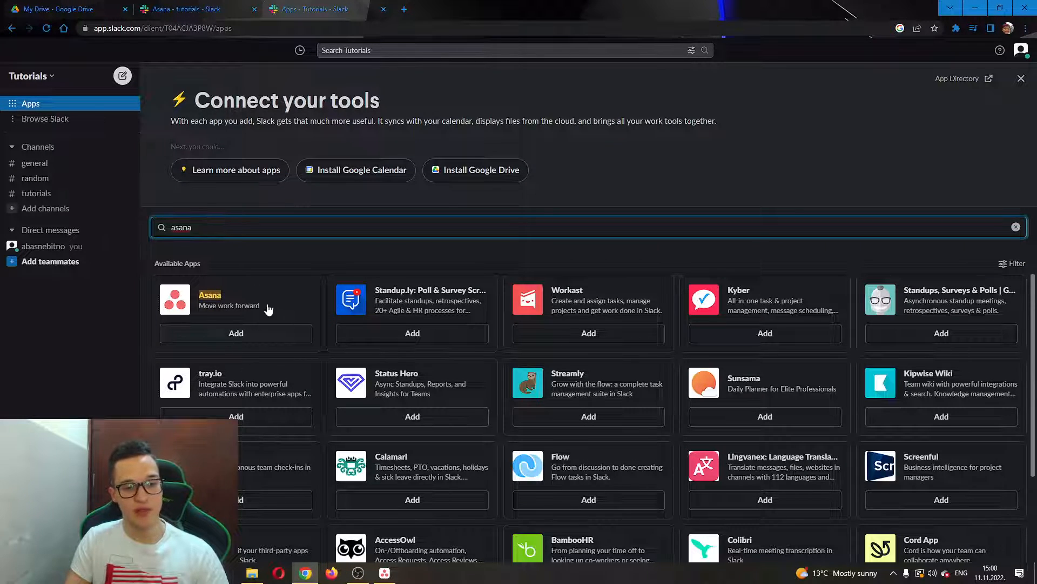
Add the Asana app and grant access between Asana and the Tutorials workspace.
{"action": "left_click", "coordinate": [255, 339]}
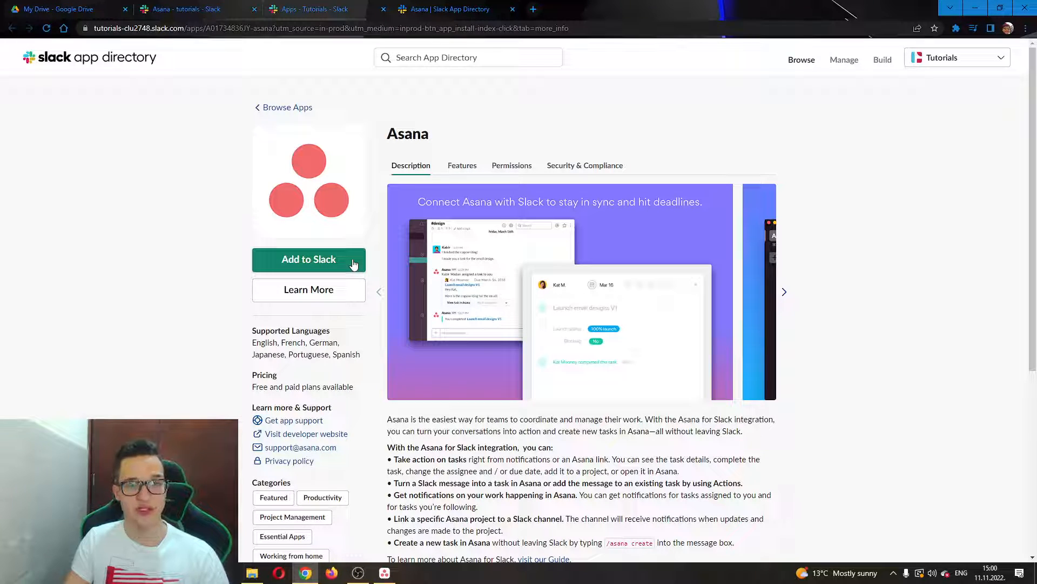
{"action": "left_click", "coordinate": [353, 264]}
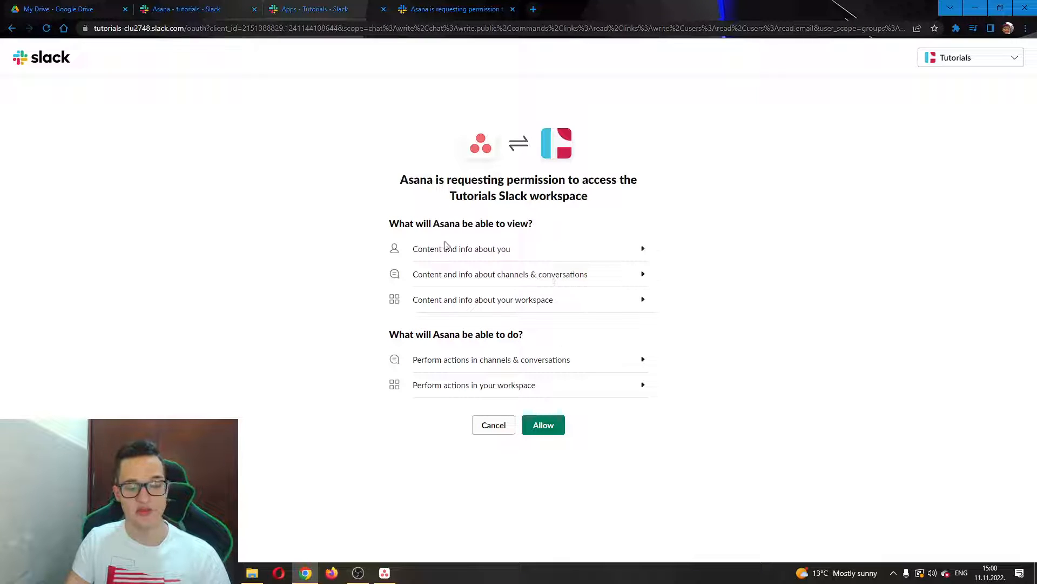
{"action": "left_click", "coordinate": [559, 430]}
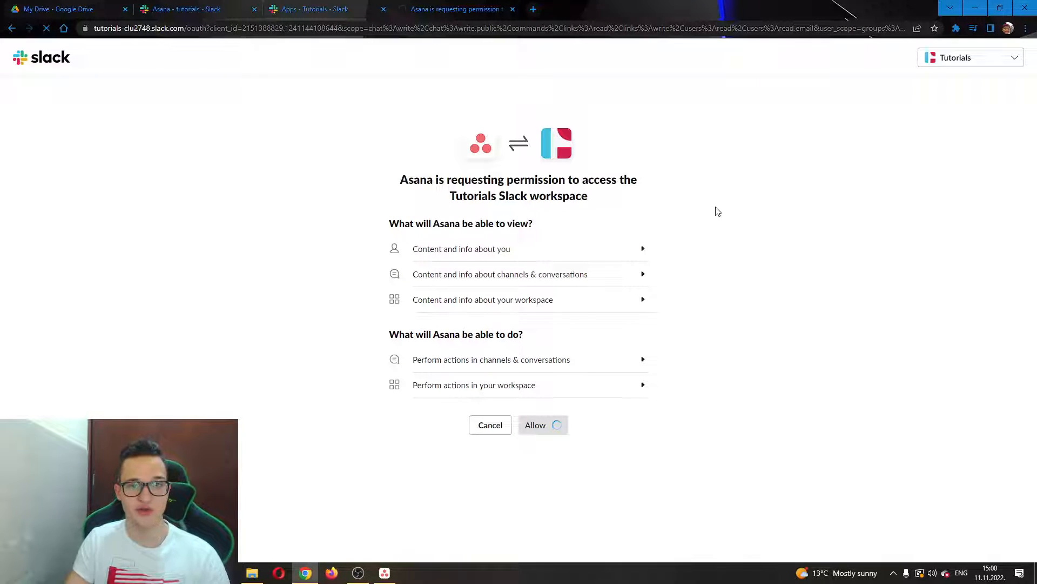
{"action": "left_click", "coordinate": [547, 398]}
{"action": "right_click", "coordinate": [547, 397]}
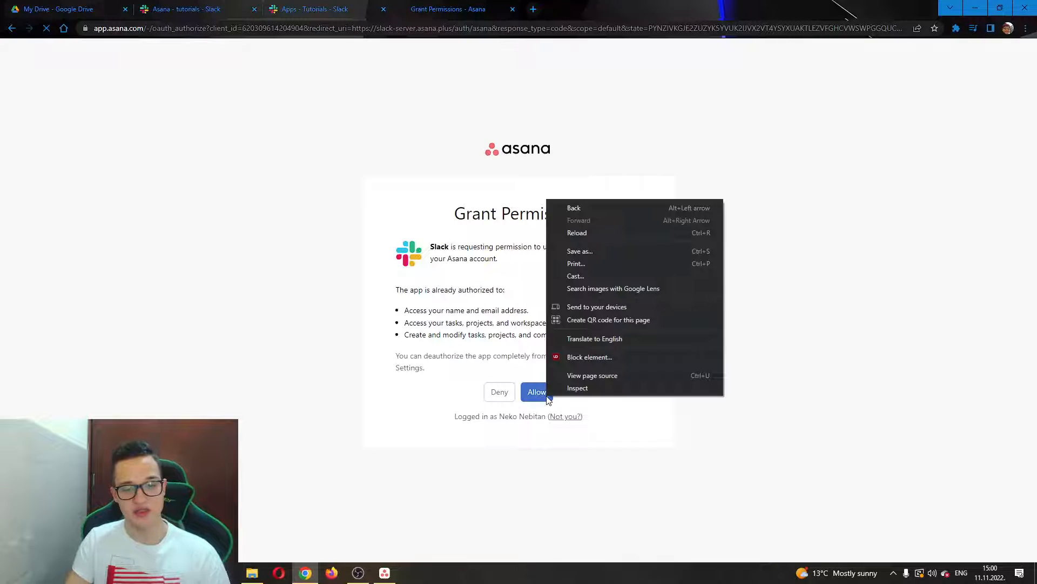
{"action": "left_click", "coordinate": [544, 397]}
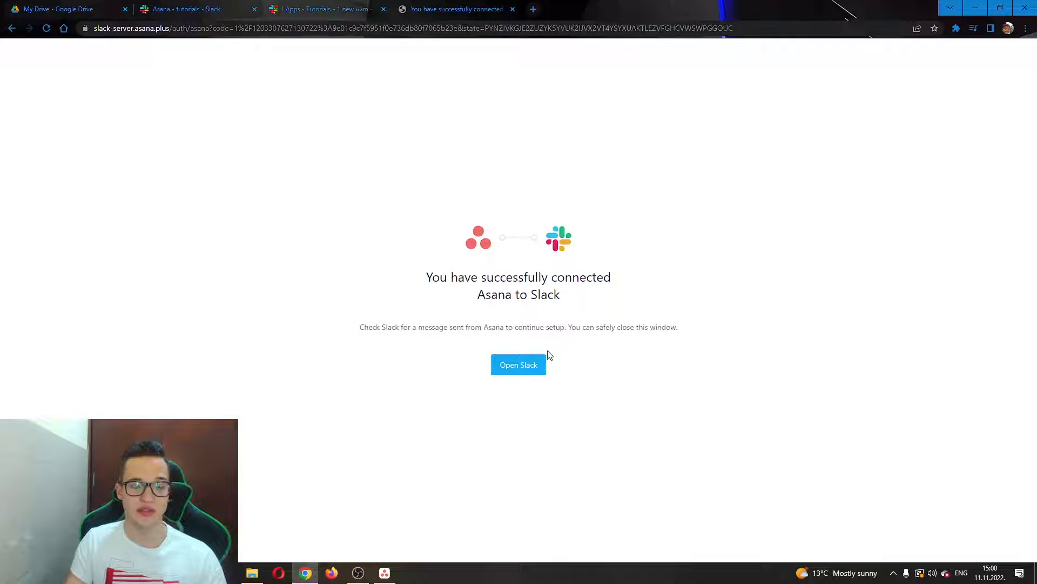
Return to Slack, open the Asana app conversation, and invoke Asana's create-task shortcut.
{"action": "left_click", "coordinate": [521, 370]}
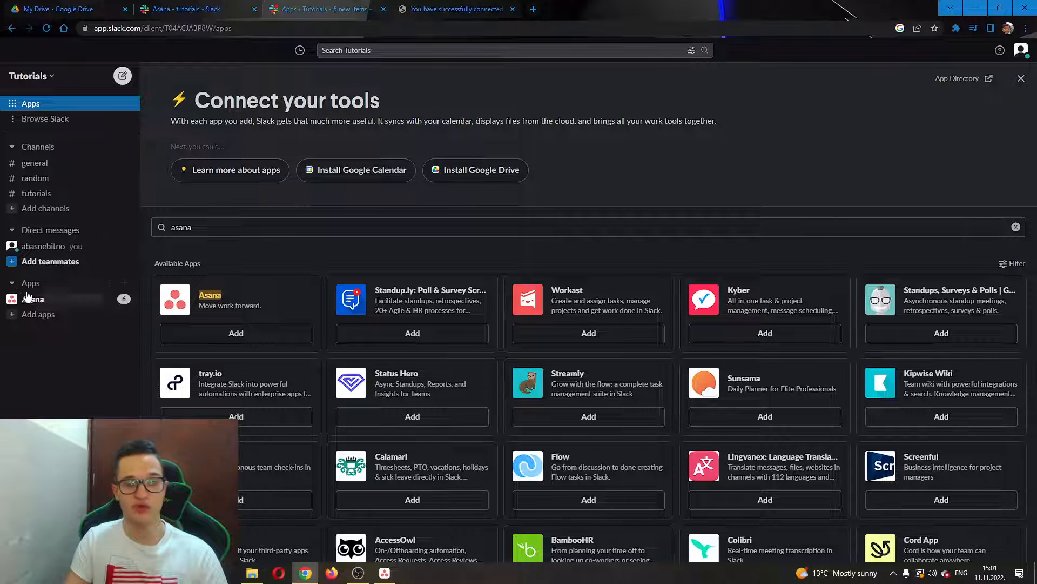
{"action": "left_click", "coordinate": [64, 305]}
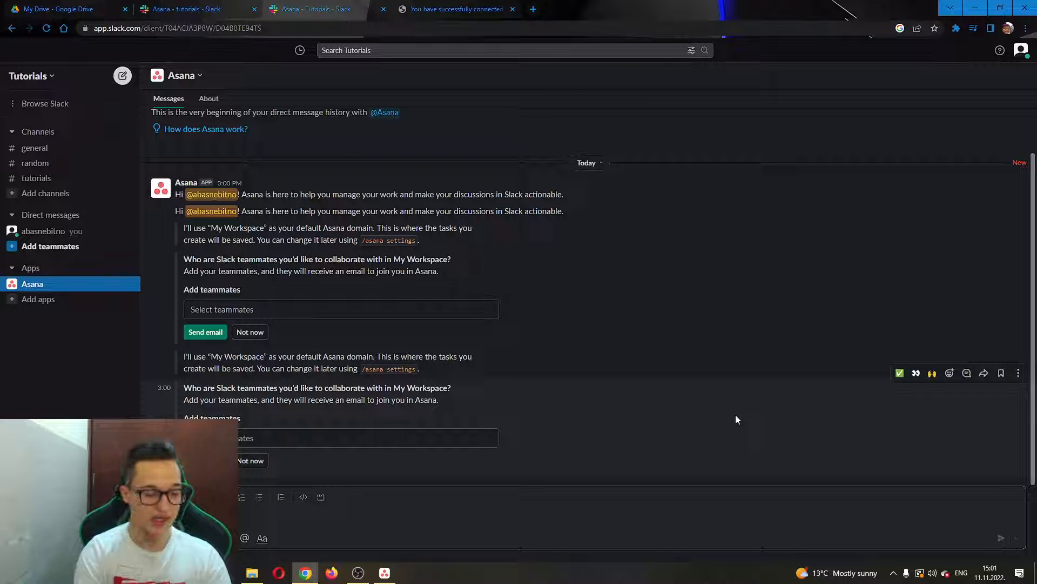
{"action": "type", "text": "/create"}
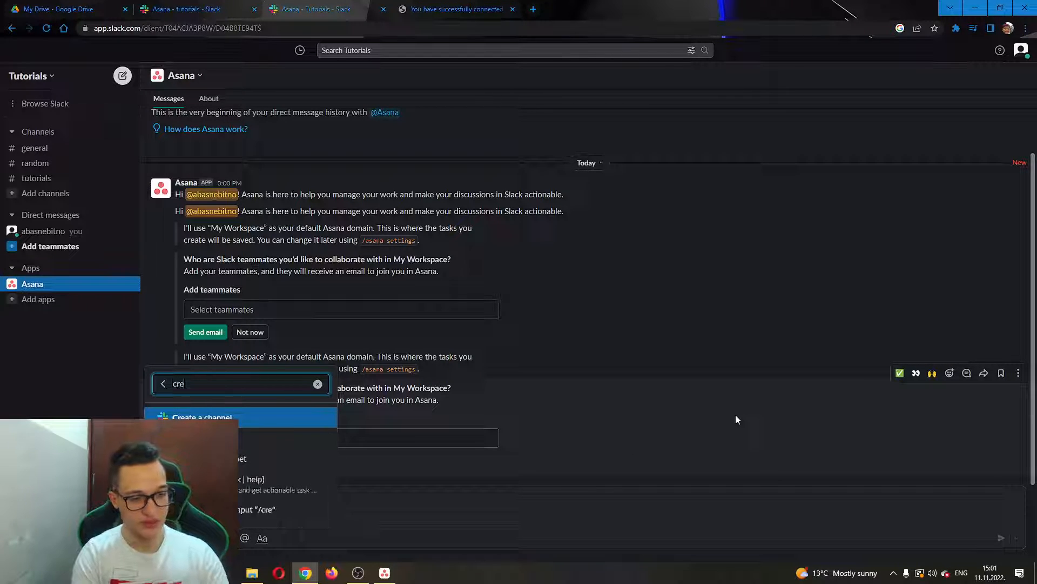
{"action": "key", "text": "BackSpace"}
{"action": "key", "text": "BackSpace"}
{"action": "key", "text": "BackSpace"}
{"action": "key", "text": "BackSpace"}
{"action": "key", "text": "BackSpace"}
{"action": "key", "text": "BackSpace"}
{"action": "key", "text": "BackSpace"}
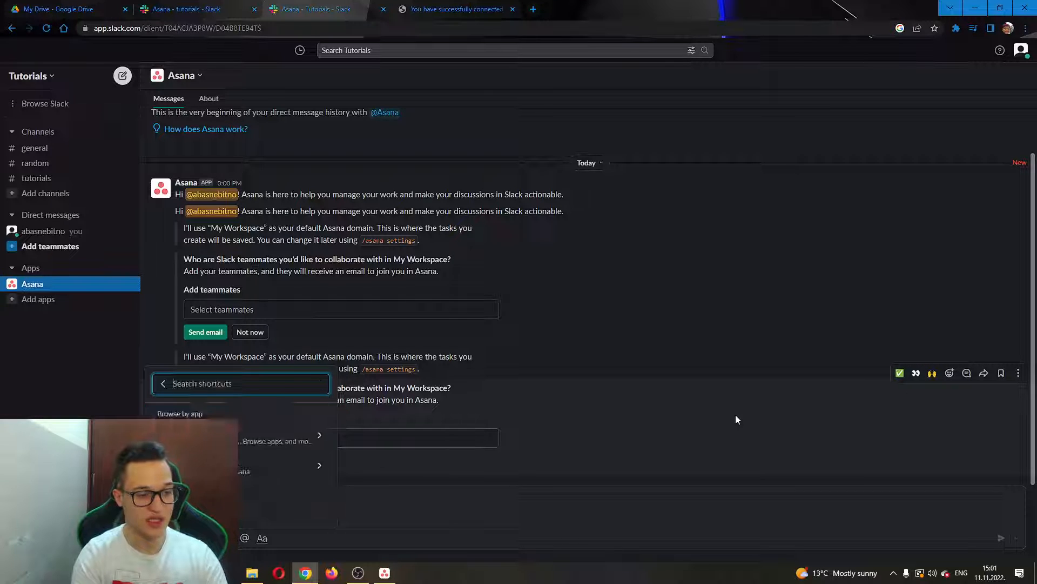
{"action": "type", "text": "task"}
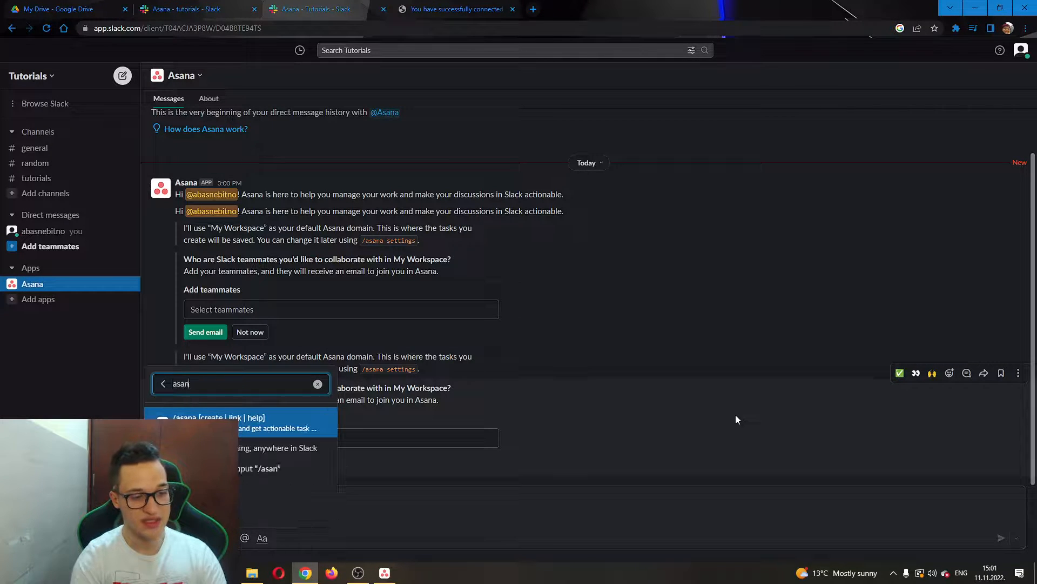
{"action": "key", "text": "Return"}
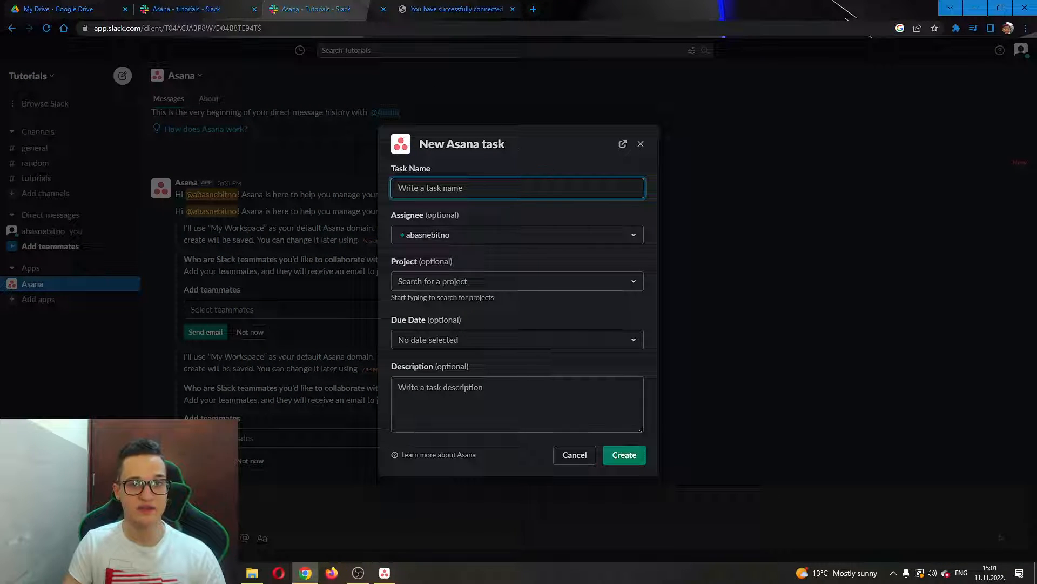
Create task 'Tutorials' in project Tutorials, due Mon Nov 14 2022, described 'Tutorails goals'.
{"action": "type", "text": "Tutorials"}
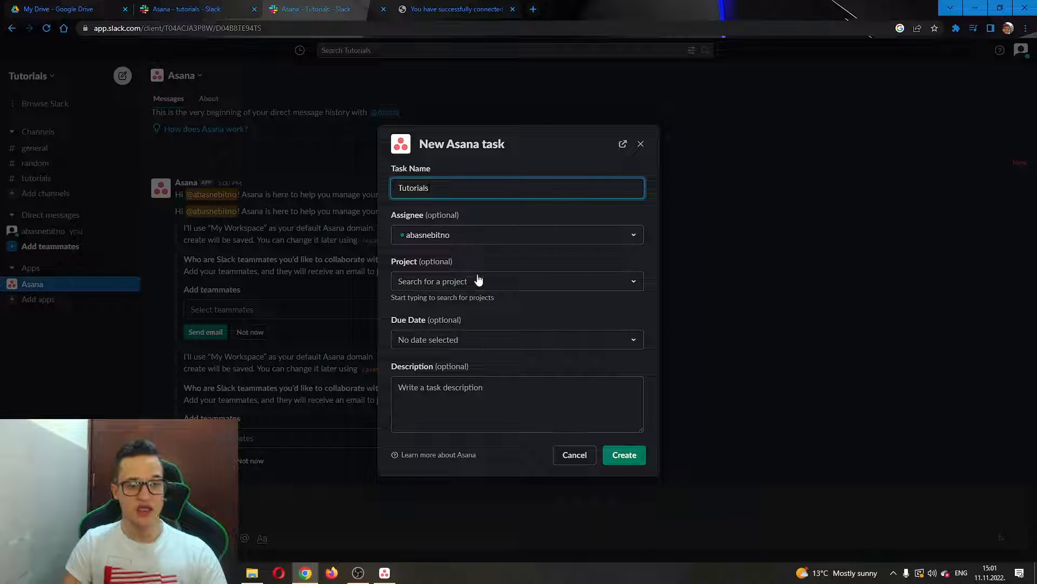
{"action": "left_click", "coordinate": [479, 279]}
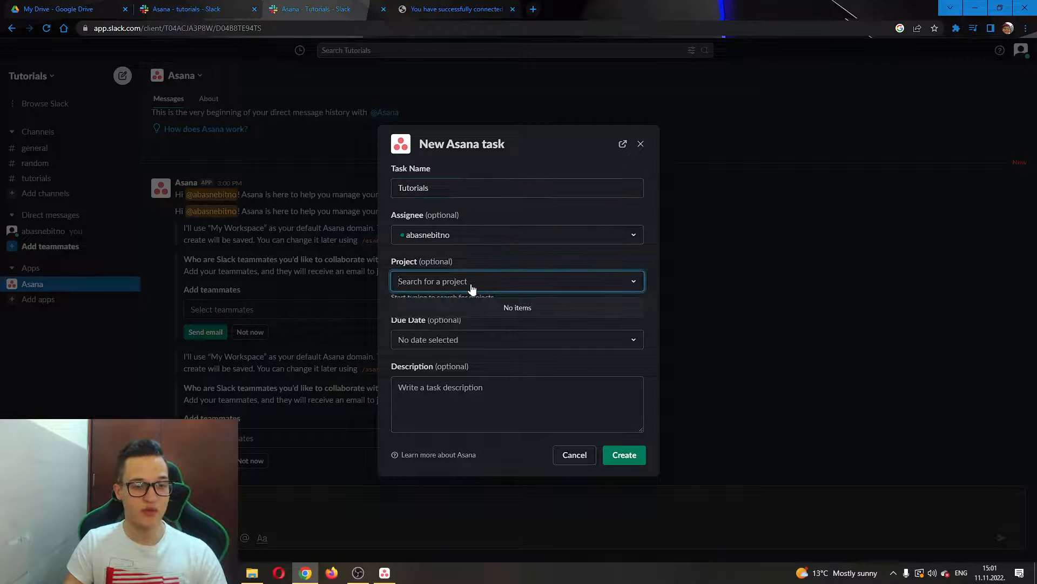
{"action": "type", "text": "tutorials"}
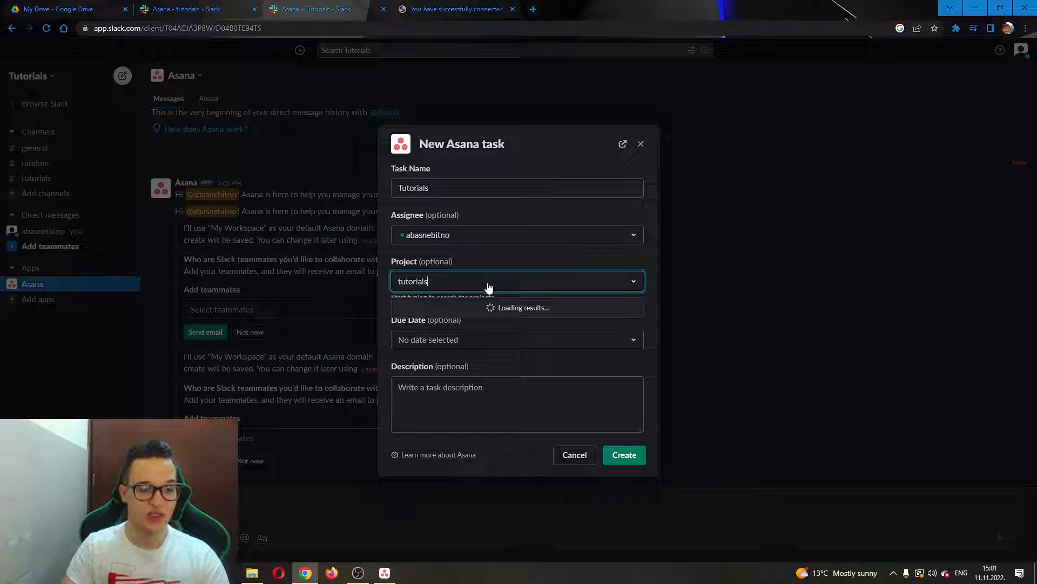
{"action": "left_click", "coordinate": [471, 326]}
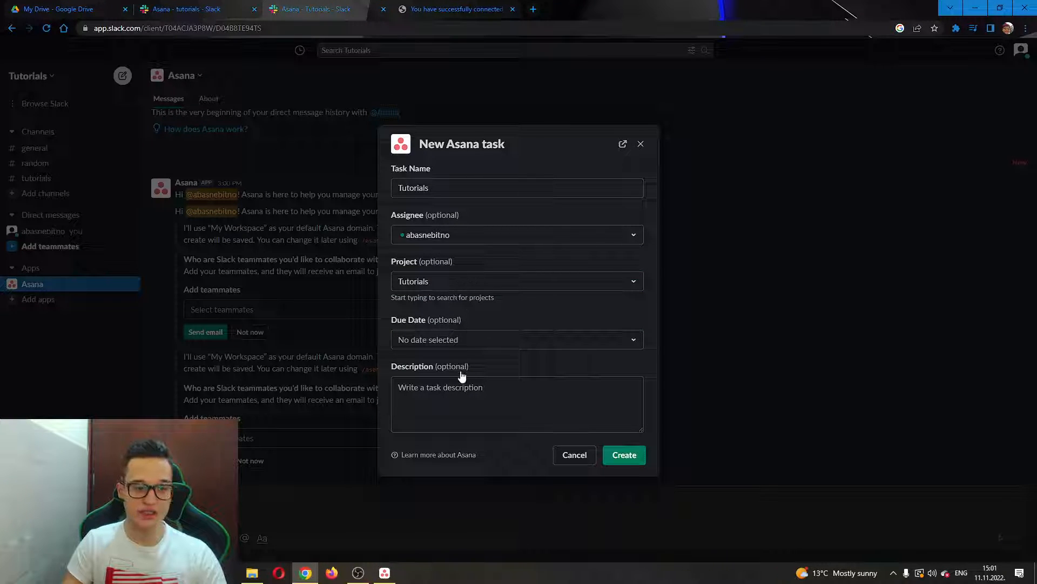
{"action": "left_click", "coordinate": [446, 344]}
{"action": "left_click", "coordinate": [458, 439]}
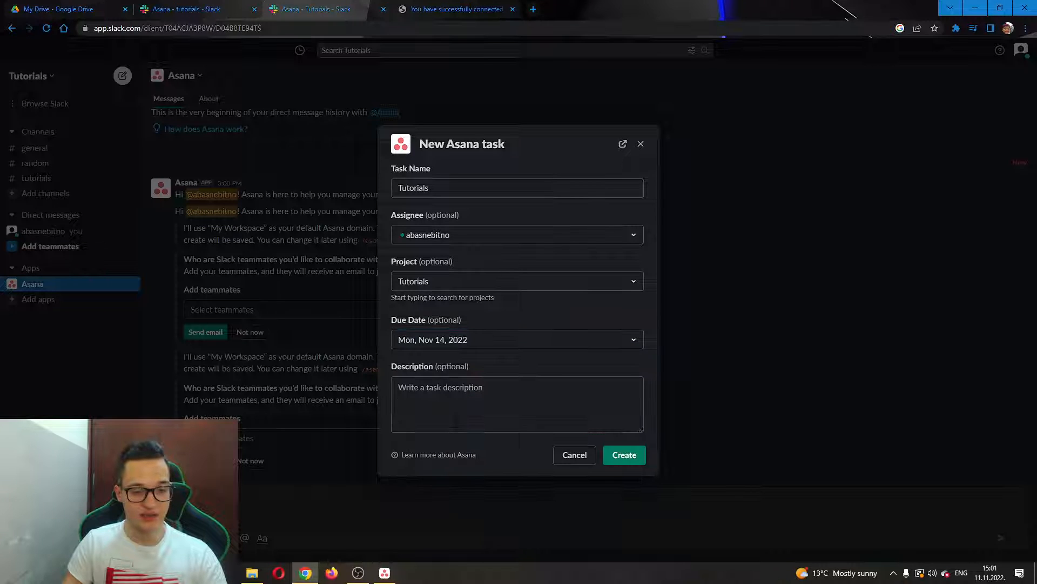
{"action": "left_click", "coordinate": [451, 396]}
{"action": "type", "text": "Tutorails goals"}
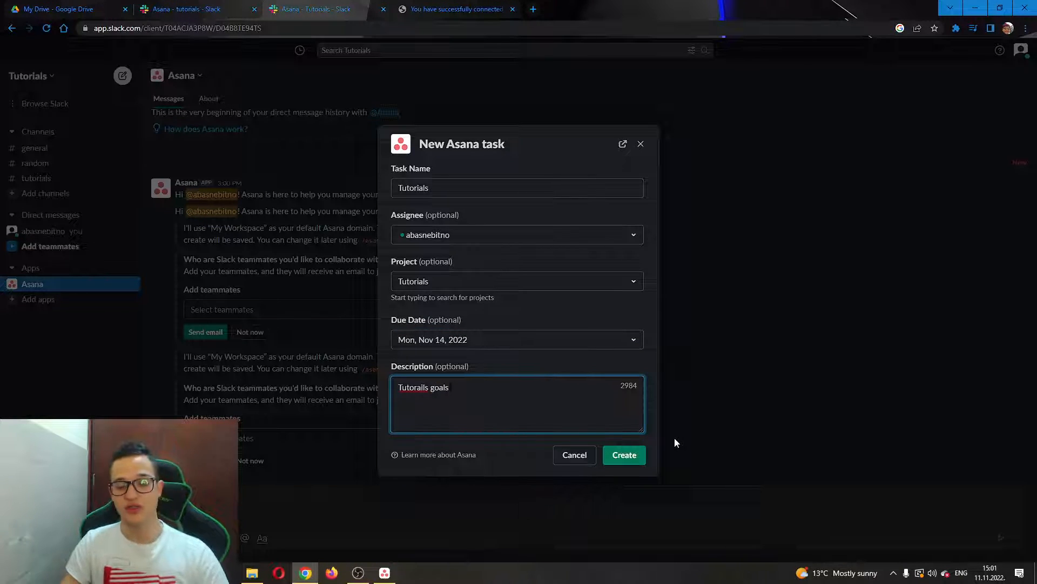
{"action": "left_click", "coordinate": [627, 455]}
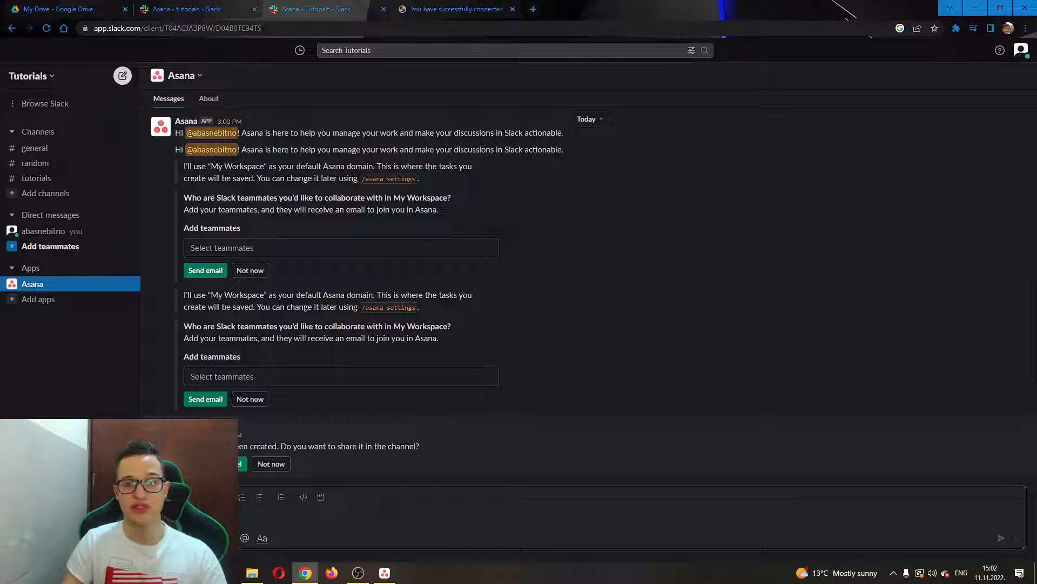
Choose Not now to keep the new task from being shared in the channel.
{"action": "left_click", "coordinate": [219, 464]}
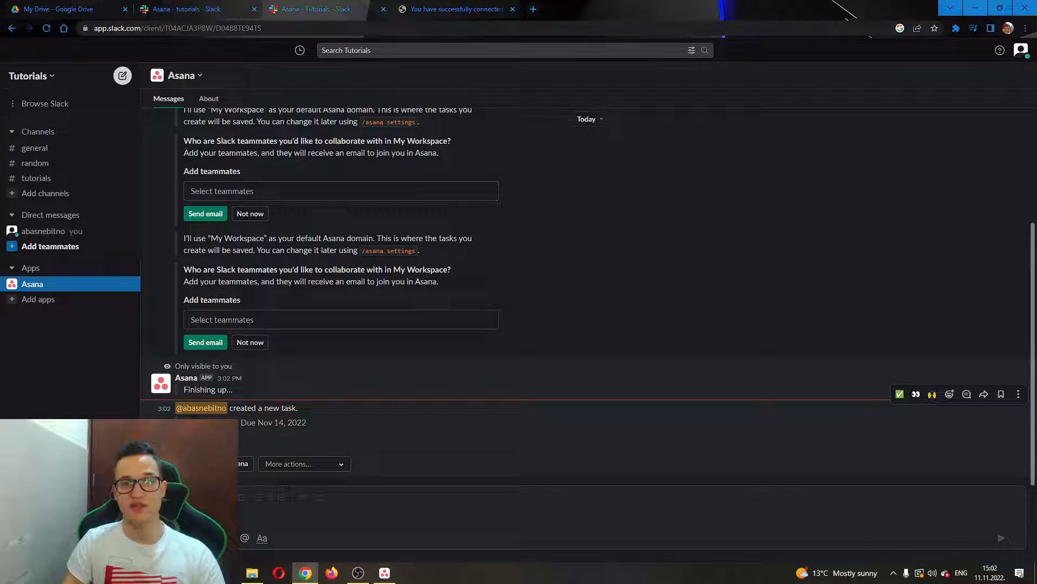
{"action": "left_click", "coordinate": [384, 573]}
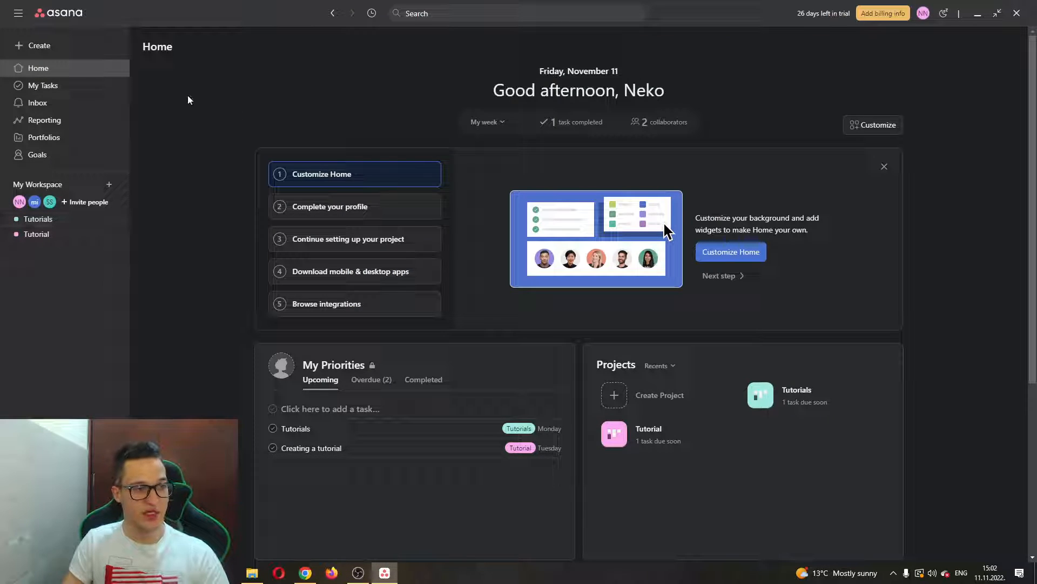
Open the Tutorials project board and its Tutorials task, showing it was created via Slack.
{"action": "left_click", "coordinate": [74, 224]}
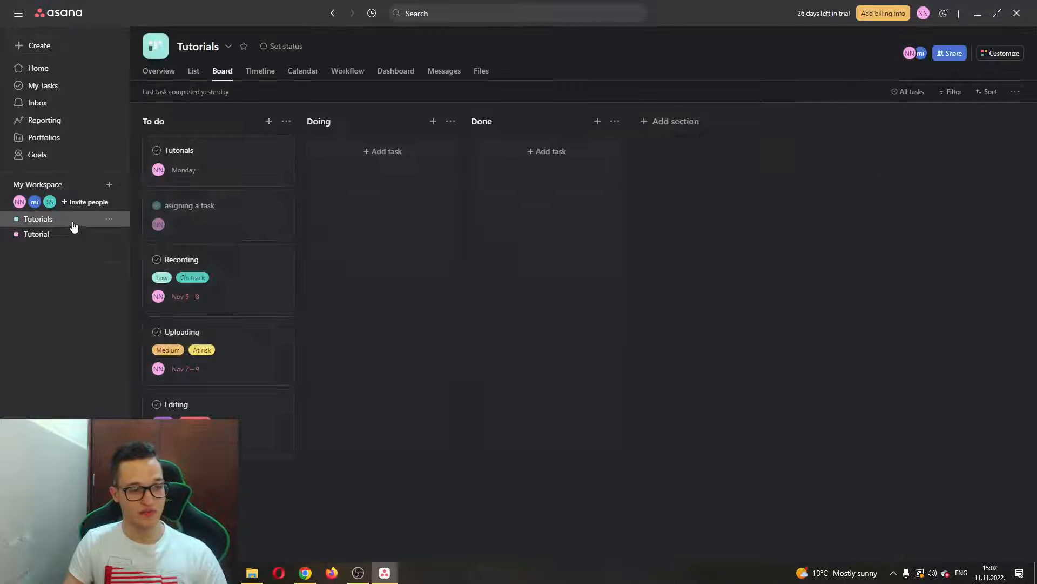
{"action": "left_click", "coordinate": [211, 168]}
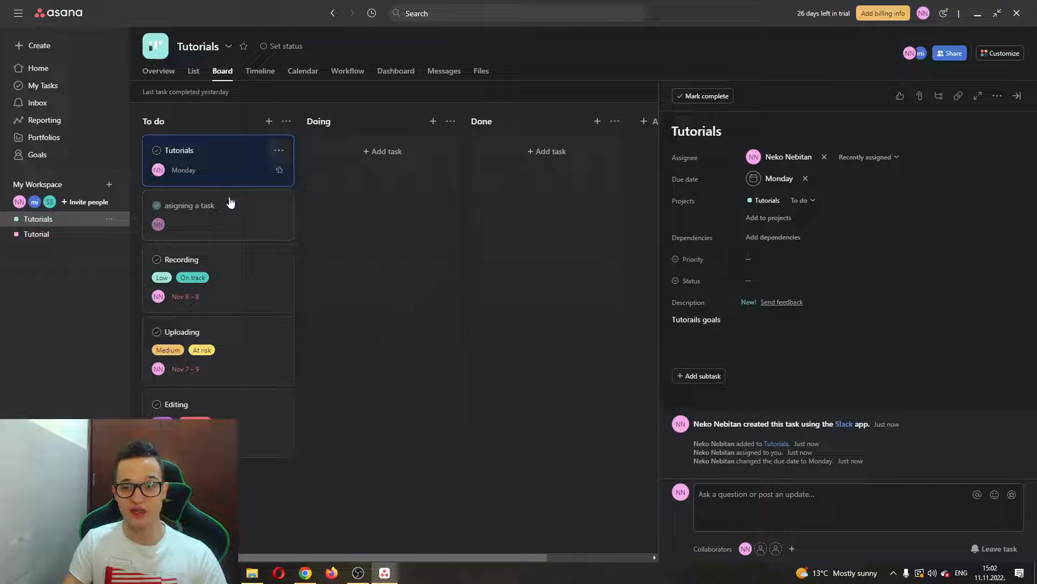